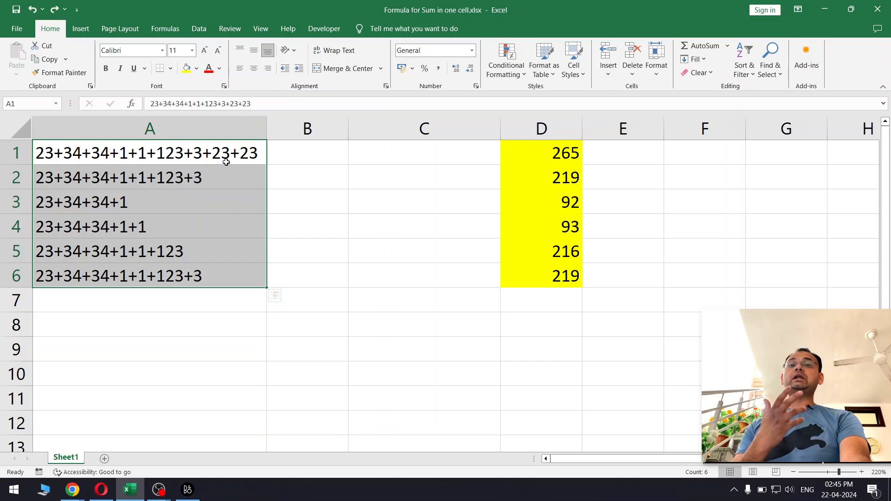
Step: Put an equals sign in front of the expression in A1 so it calculates
left_click(231, 156)
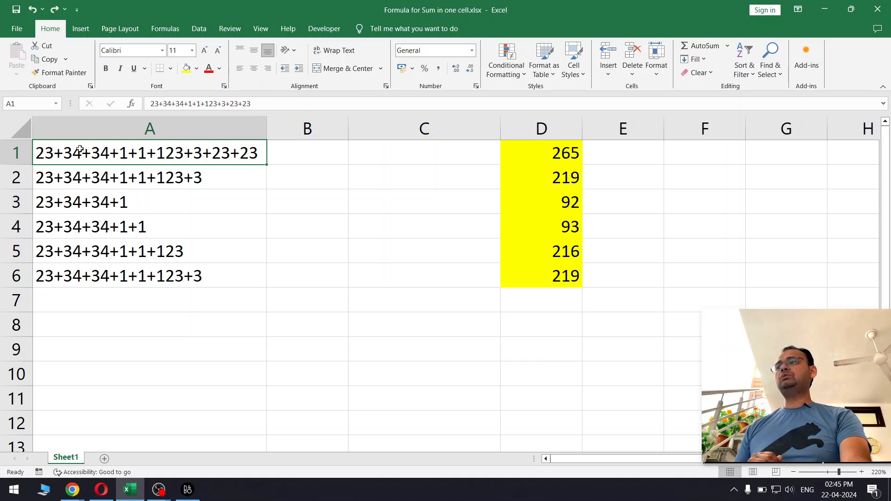
double_click(41, 153)
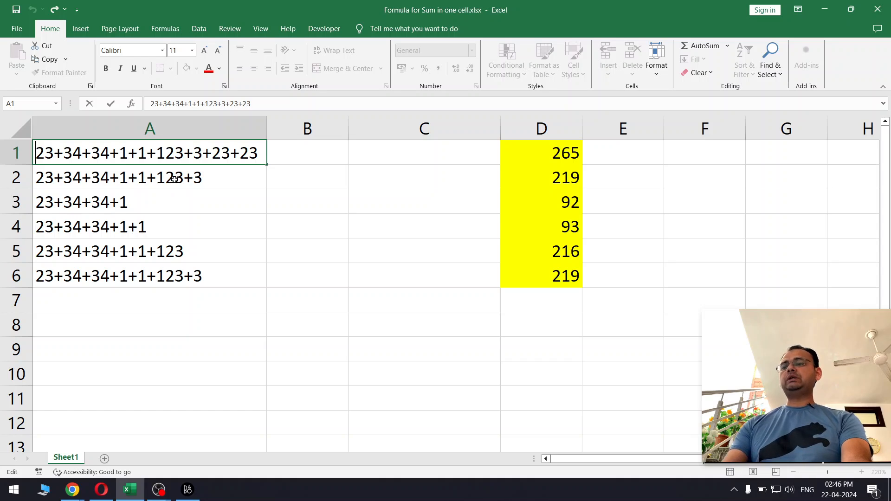
type("=")
key("Return")
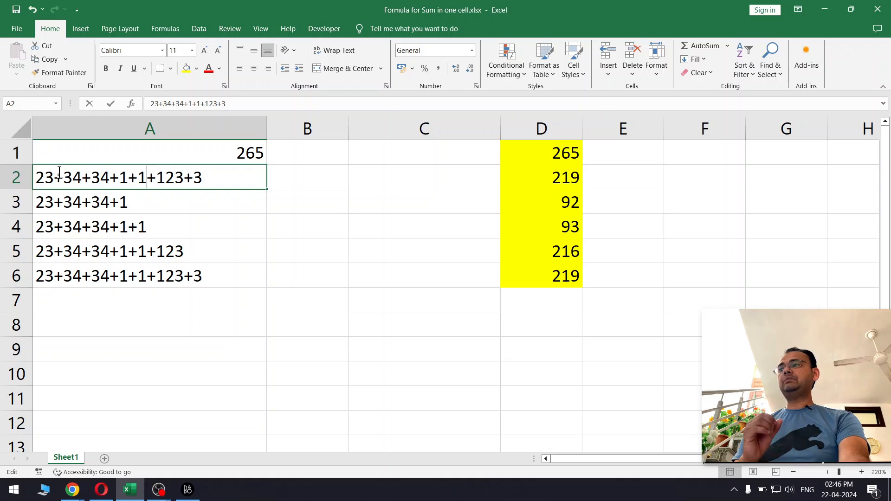
Step: Undo the equals-sign edit in A1 to restore the original text
double_click(41, 179)
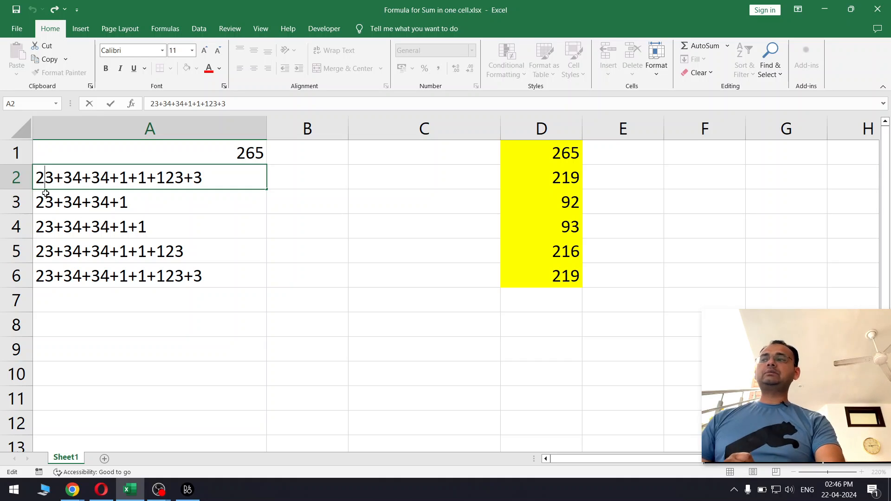
left_click_drag(135, 276, 172, 181)
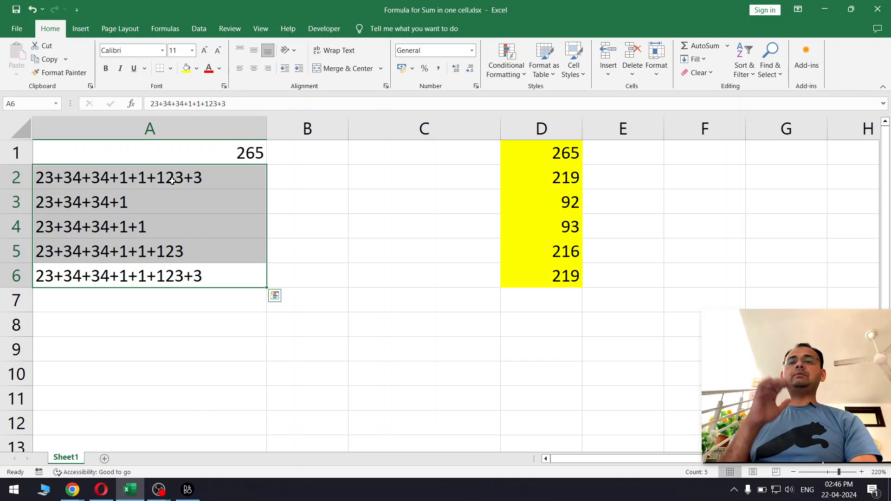
left_click(318, 234)
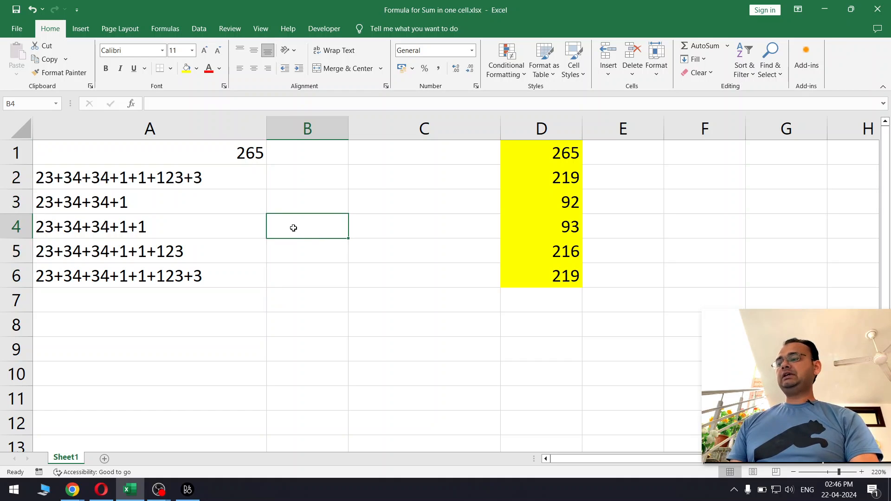
key("ctrl+z")
left_click(315, 175)
key("ctrl+z")
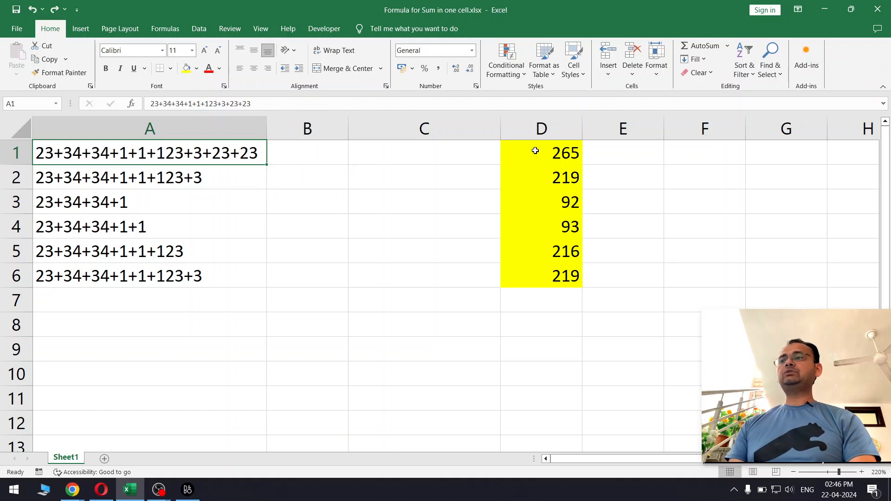
Step: Examine the SUMPRODUCT formula in D1 that sums the numbers in A1, then leave the cell unchanged
left_click(535, 150)
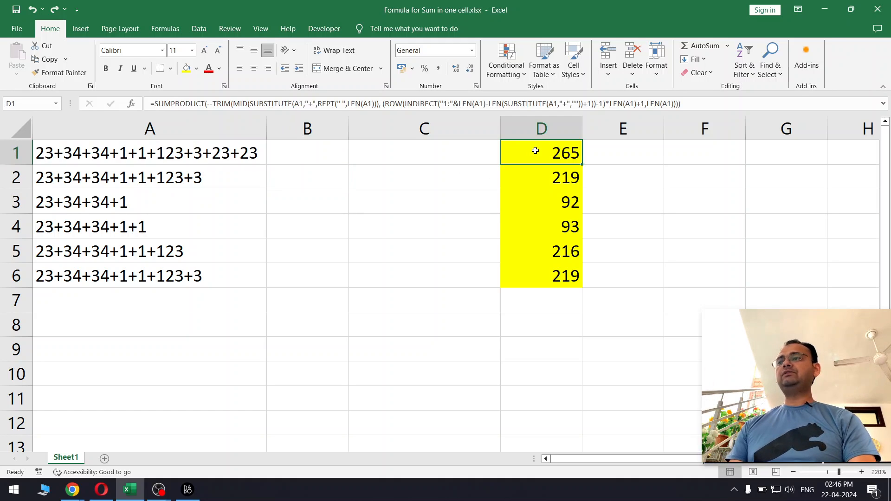
double_click(569, 154)
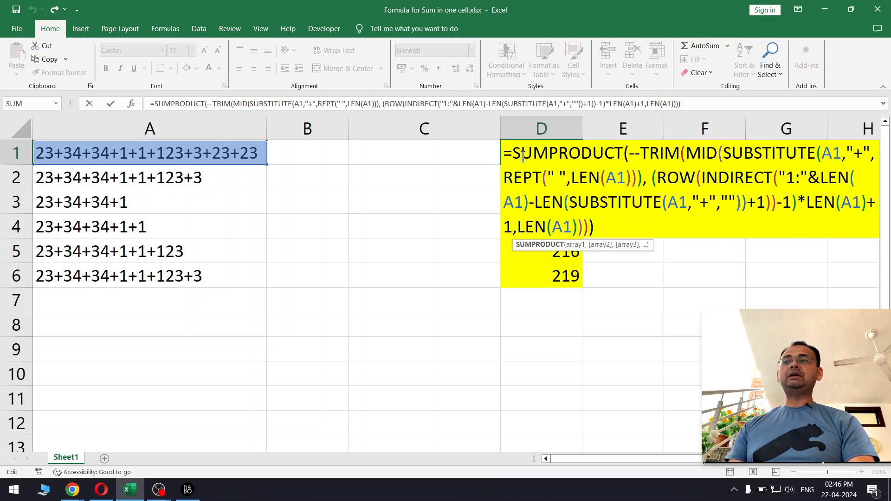
left_click_drag(516, 155, 581, 153)
left_click_drag(635, 157, 660, 153)
left_click_drag(732, 152, 784, 147)
left_click(771, 156)
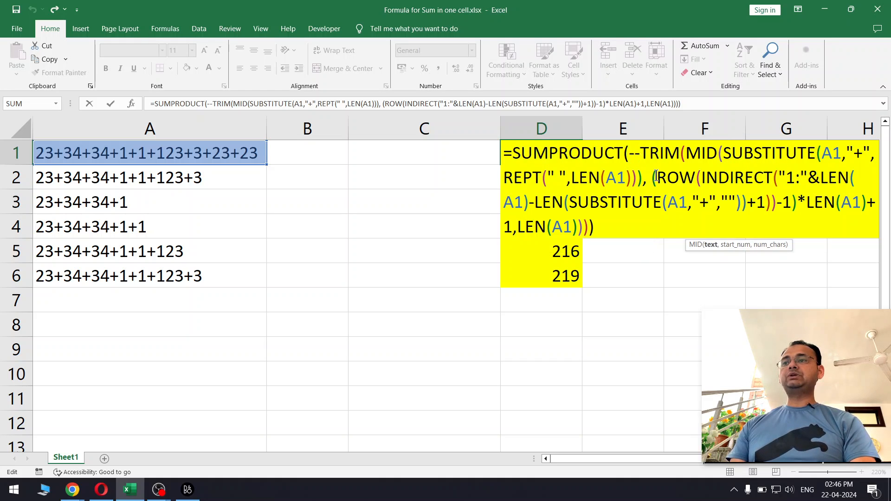
left_click_drag(656, 176, 800, 177)
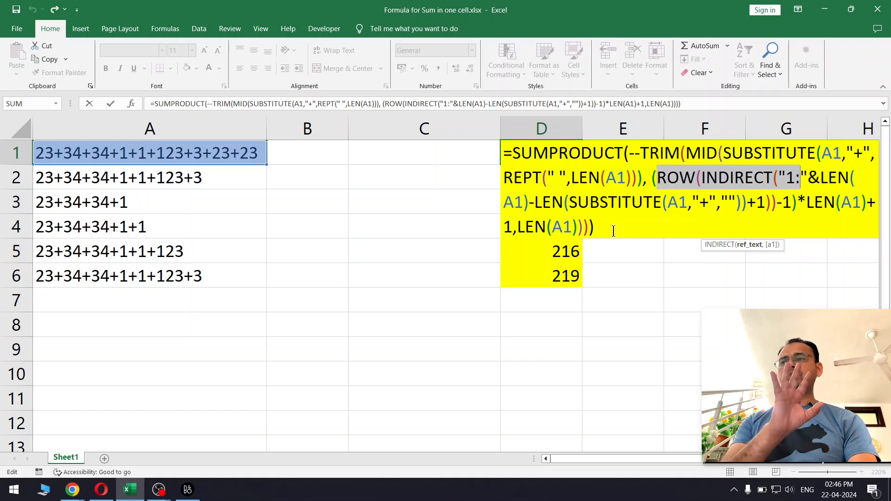
left_click_drag(613, 231, 491, 134)
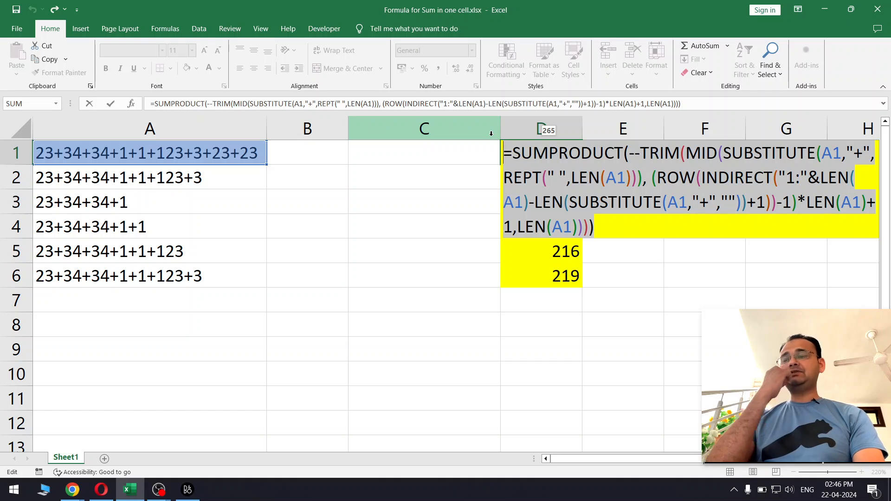
key("Escape")
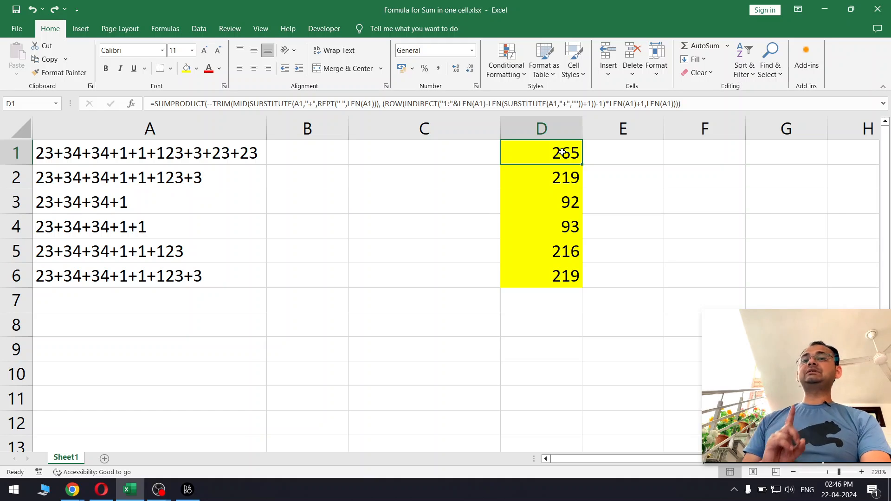
Step: In C1, enter a formula that joins an equals sign with A1's text: ="="&A1
left_click(401, 156)
left_click(235, 153)
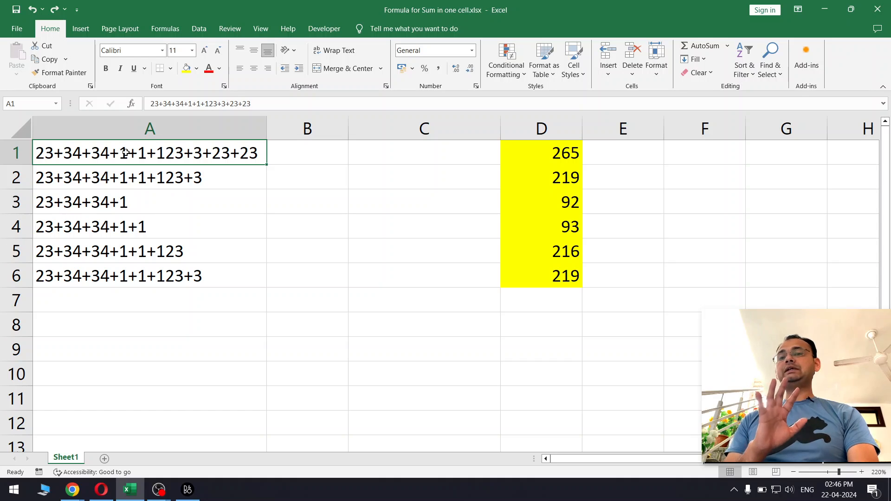
left_click(404, 157)
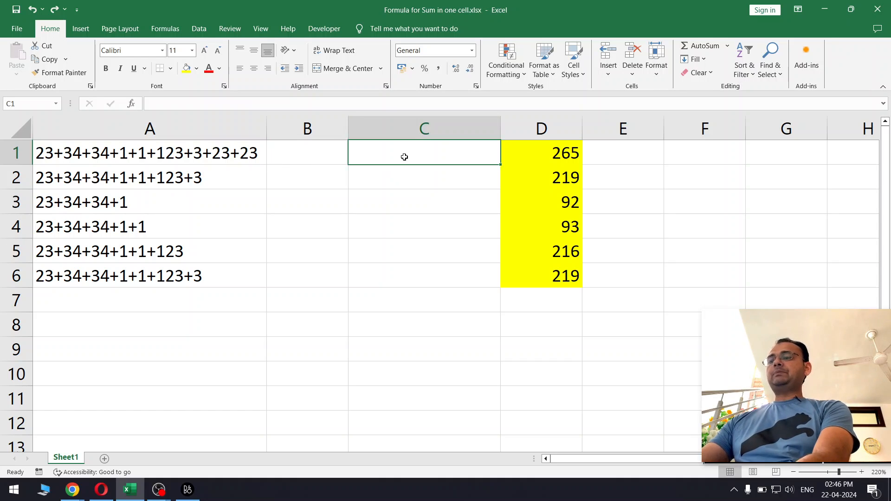
type("=")
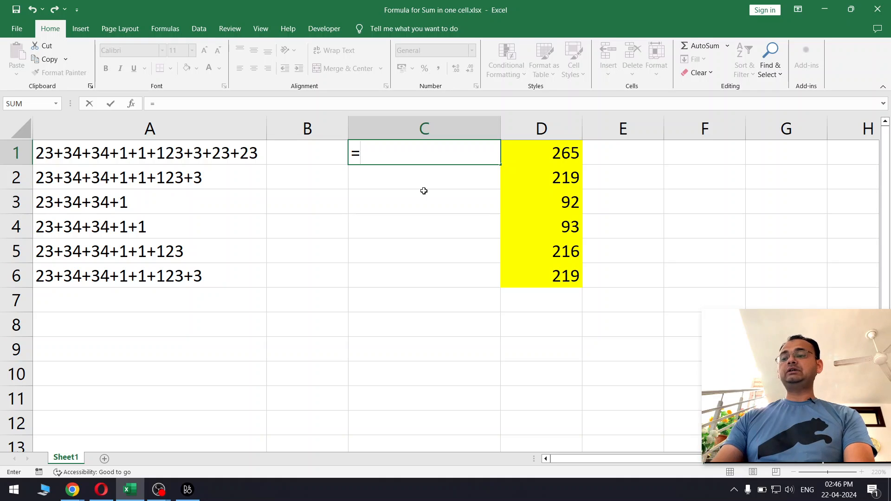
type("\"")
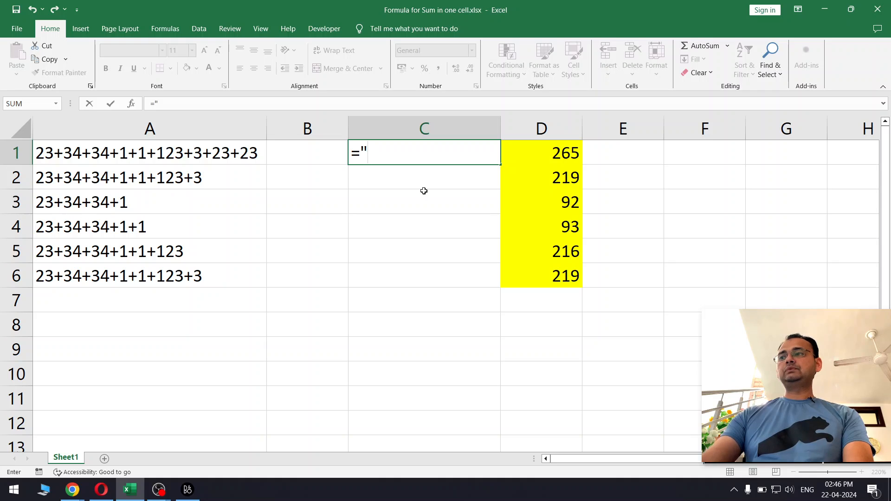
type("=\"")
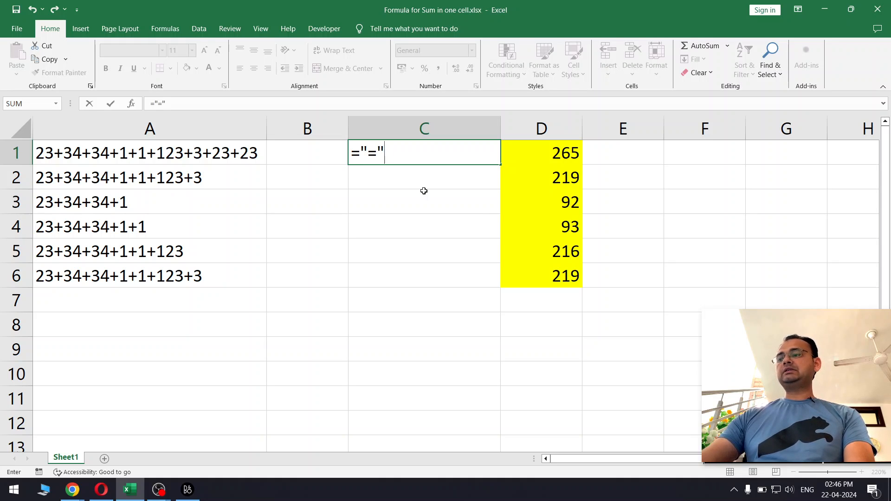
type("&")
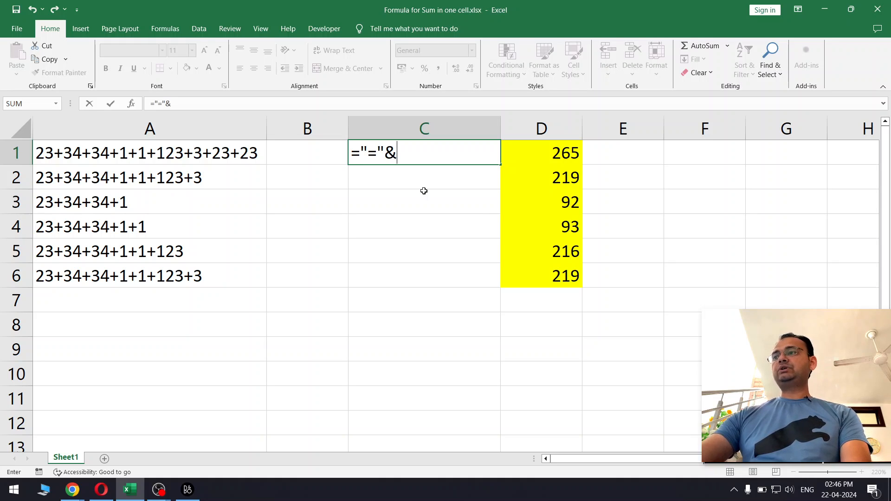
left_click(247, 153)
key("Return")
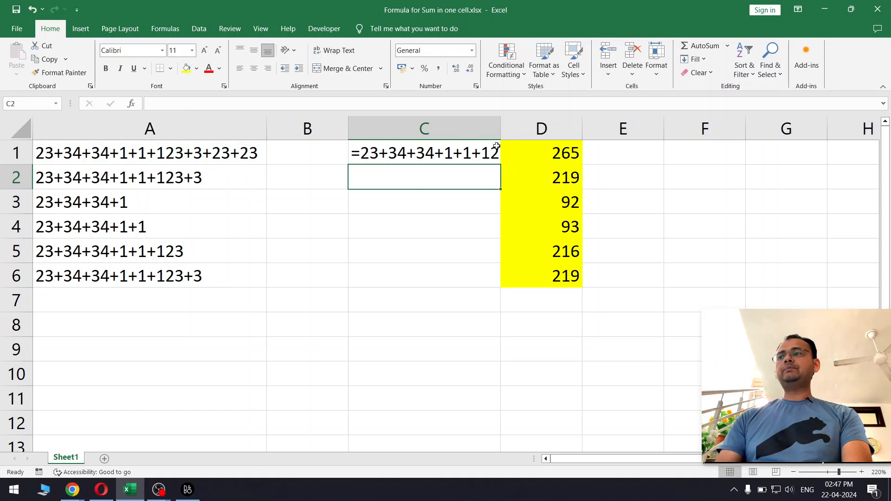
Step: Autofit column C's width and fill the C1 formula down to C6
double_click(500, 126)
left_click(498, 144)
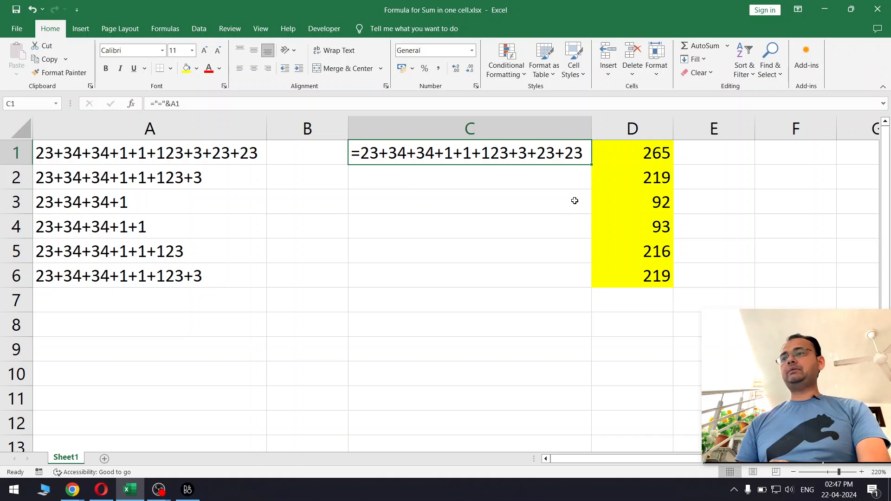
left_click_drag(587, 167, 586, 279)
Step: Copy the formula text ="="&A1 from inside cell C1
left_click(490, 229)
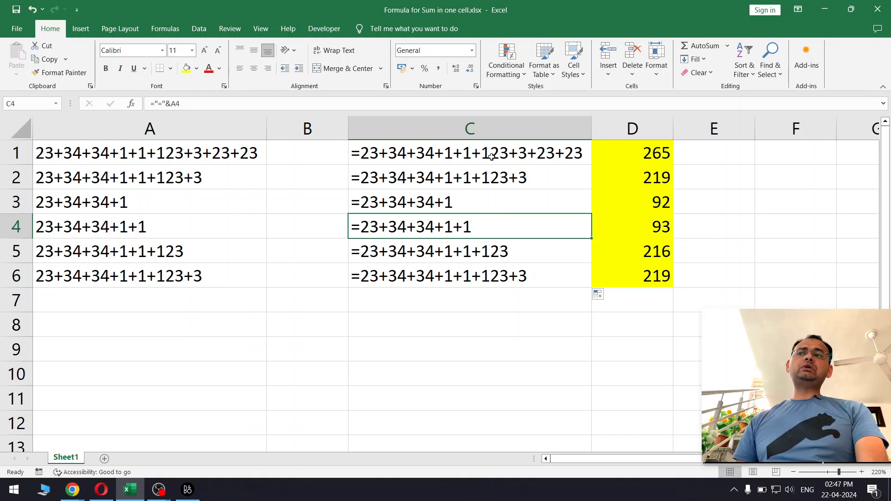
left_click_drag(491, 157, 493, 235)
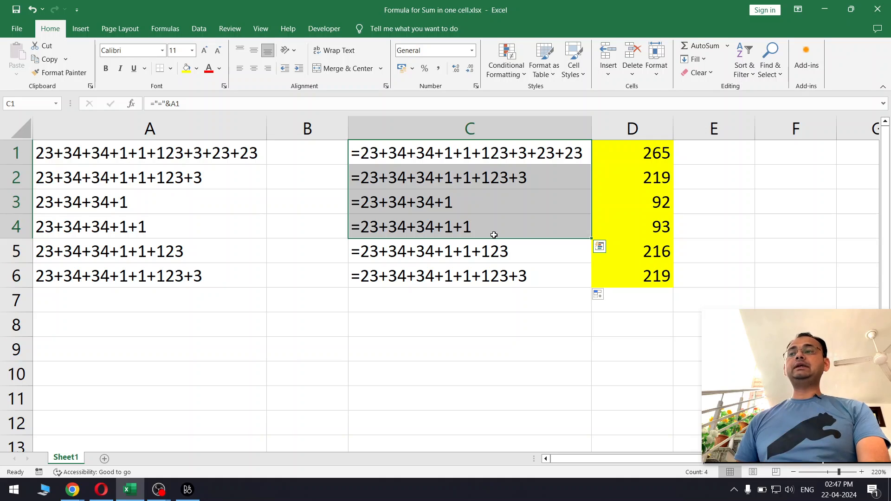
left_click_drag(506, 151, 508, 202)
left_click(513, 152)
double_click(457, 152)
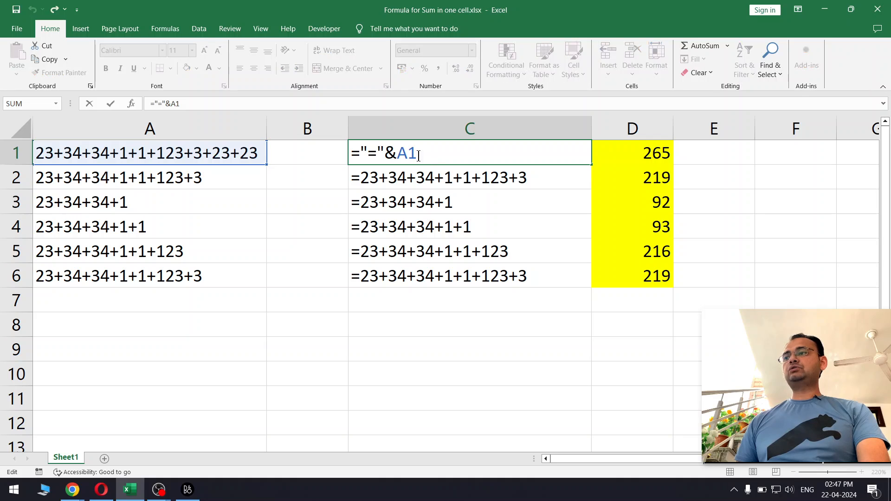
left_click_drag(417, 154, 349, 153)
key("ctrl+c")
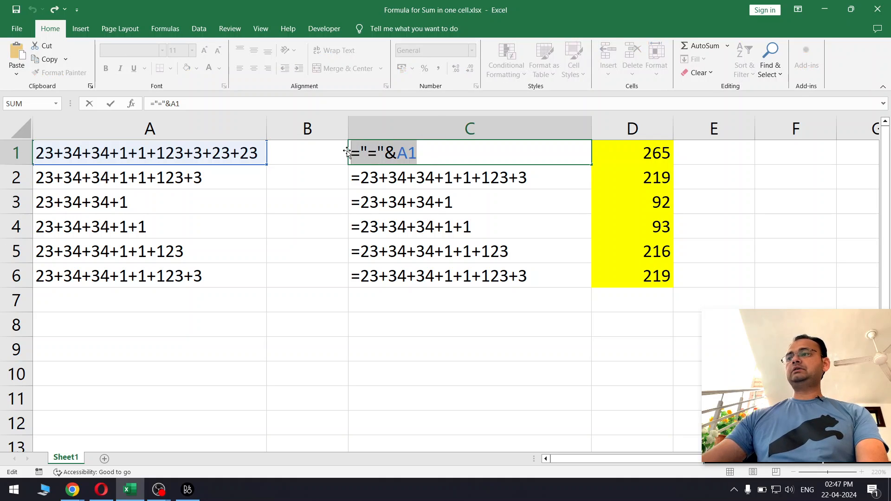
key("Escape")
Step: Paste the copied formula into F1 and review it
double_click(780, 156)
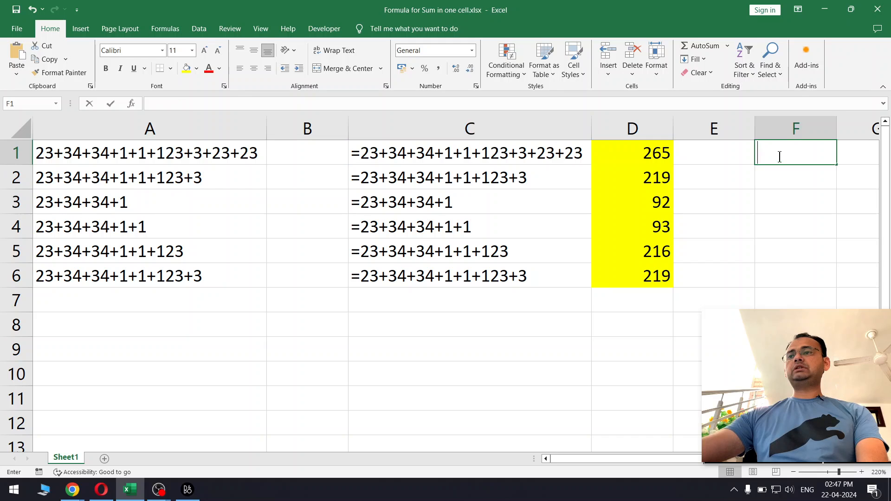
key("ctrl+v")
left_click(767, 212)
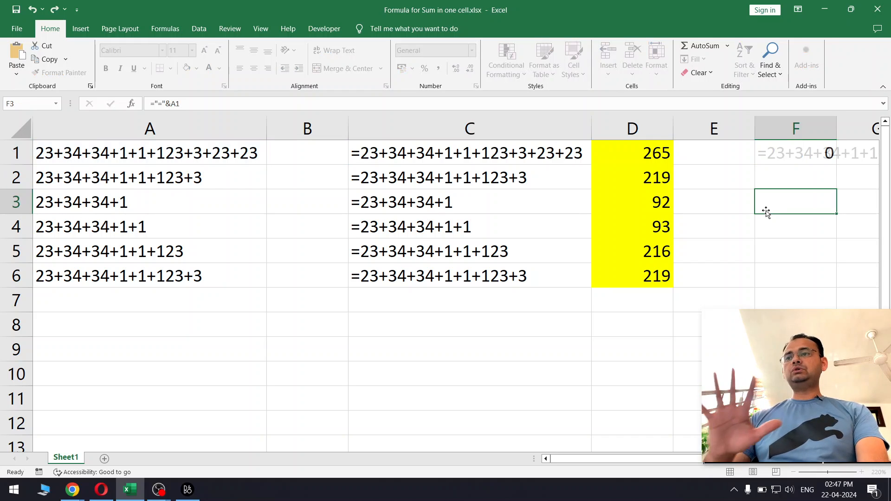
left_click(783, 156)
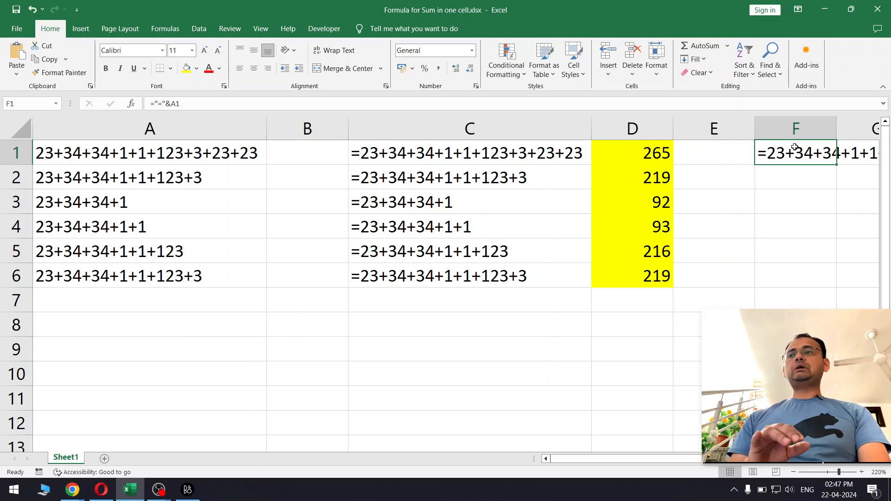
double_click(797, 153)
key("Escape")
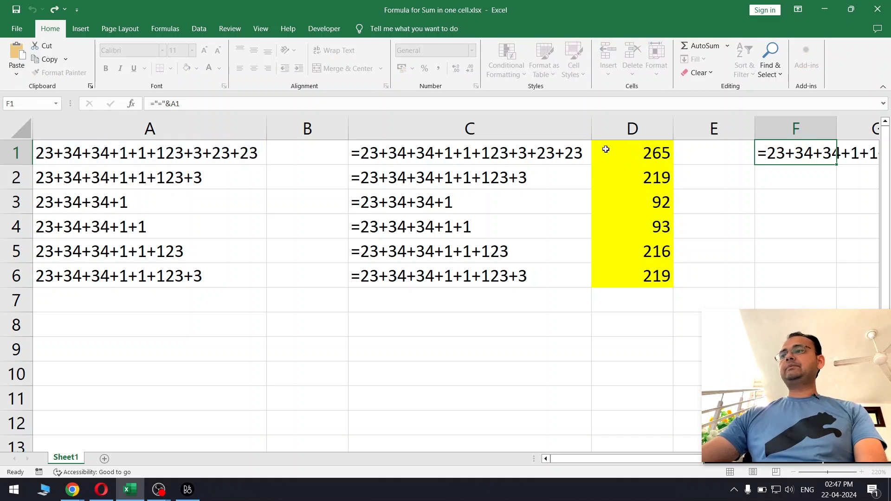
Step: Copy C1:C6 and paste it back onto itself as values with Paste Special
left_click_drag(575, 149, 561, 268)
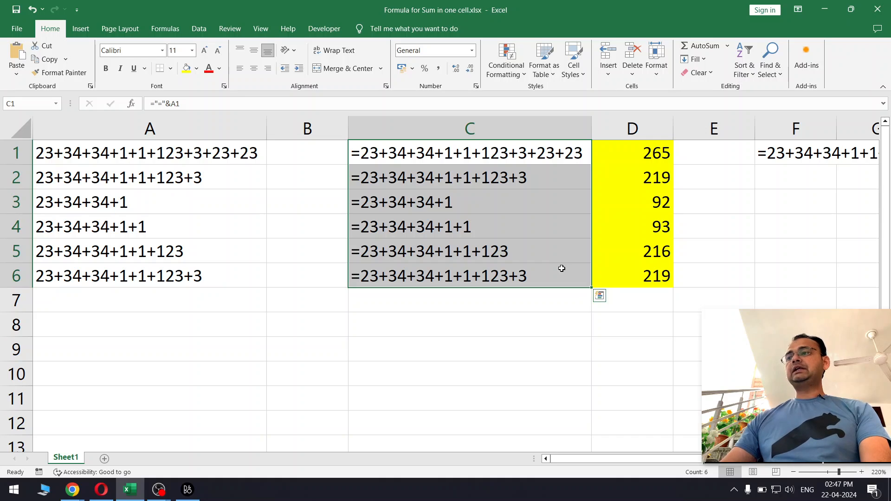
key("ctrl+c")
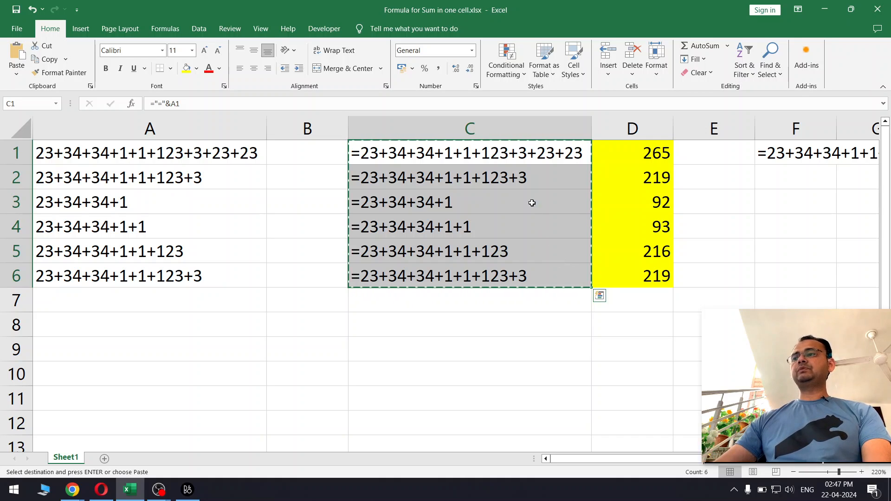
right_click(519, 158)
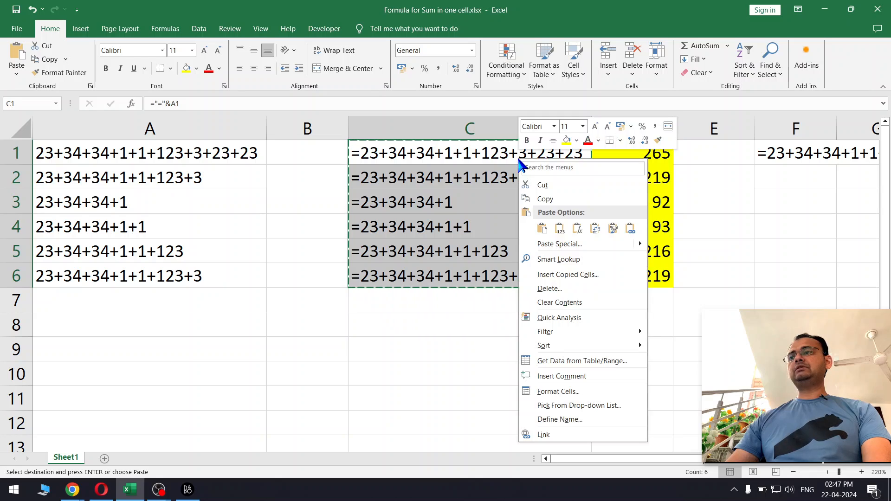
left_click(539, 241)
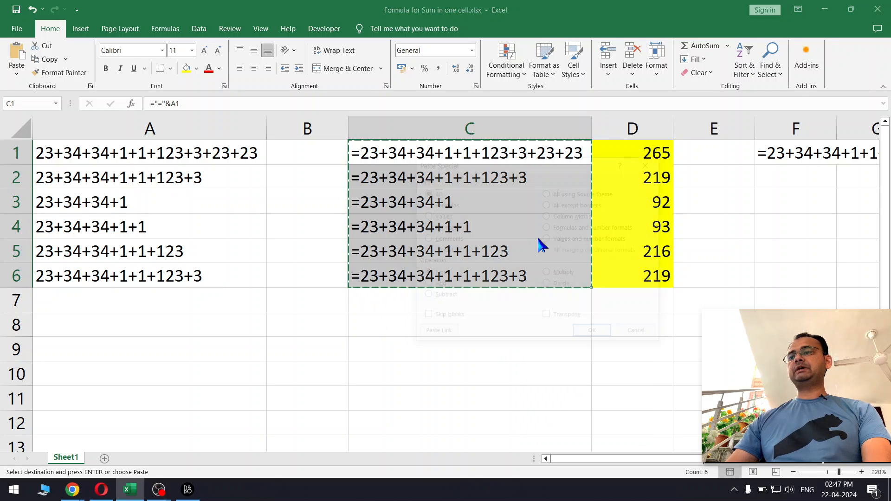
left_click(438, 215)
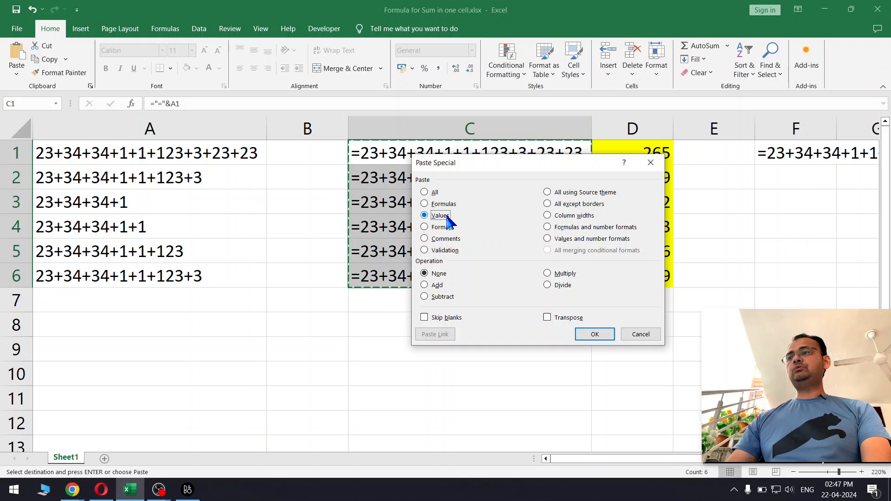
left_click(593, 334)
left_click(569, 303)
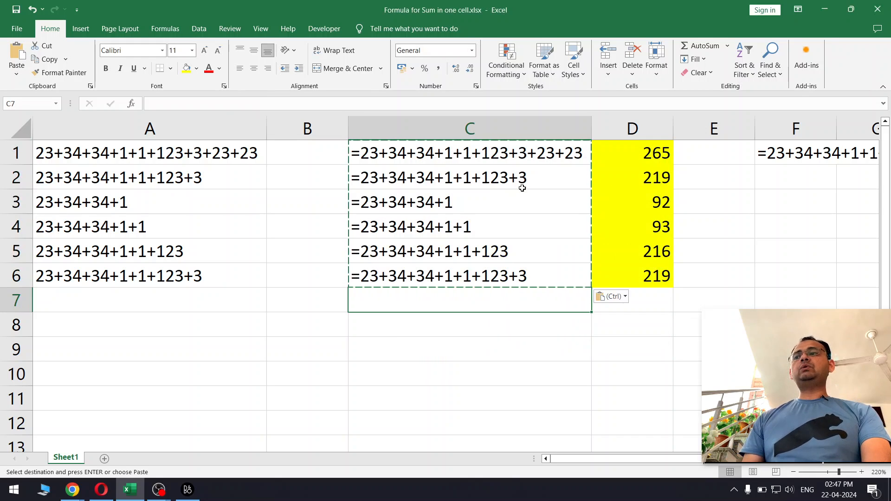
Step: Open cell C1 for editing and inspect its formula text without changing it
left_click(518, 157)
double_click(519, 156)
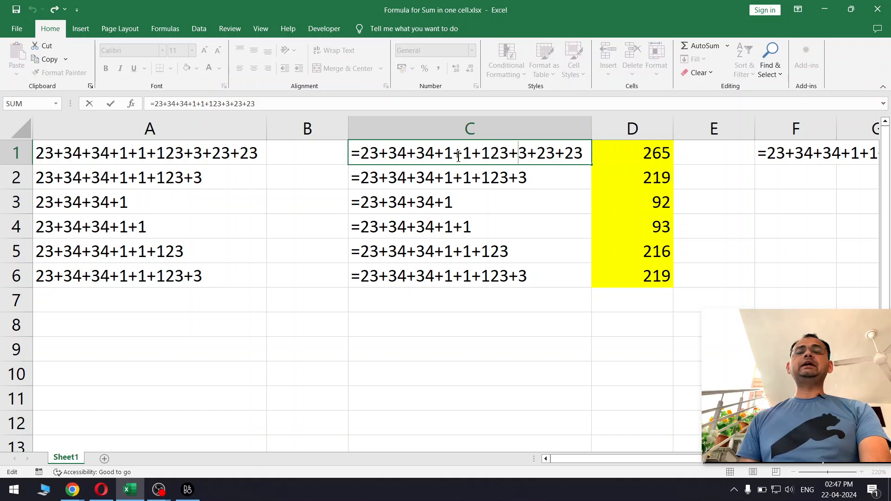
left_click_drag(356, 158, 576, 159)
key("Escape")
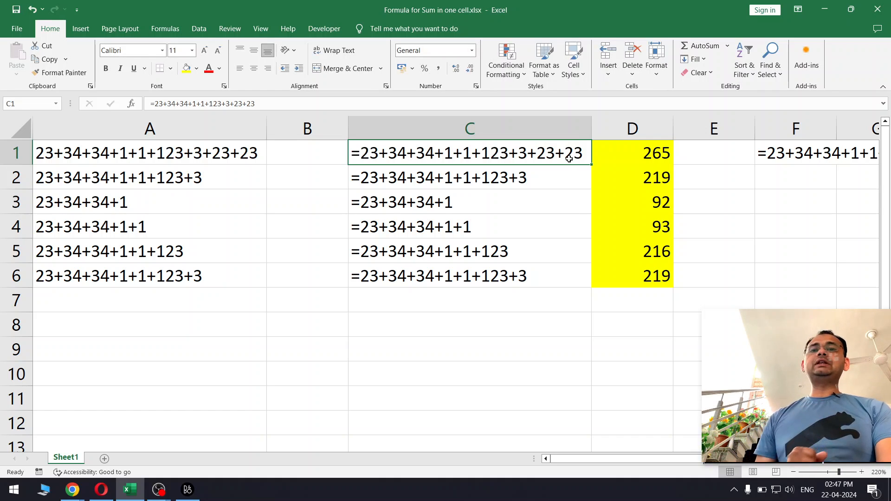
Step: Re-enter cell C1 so it calculates, then undo that re-entry
left_click(664, 155)
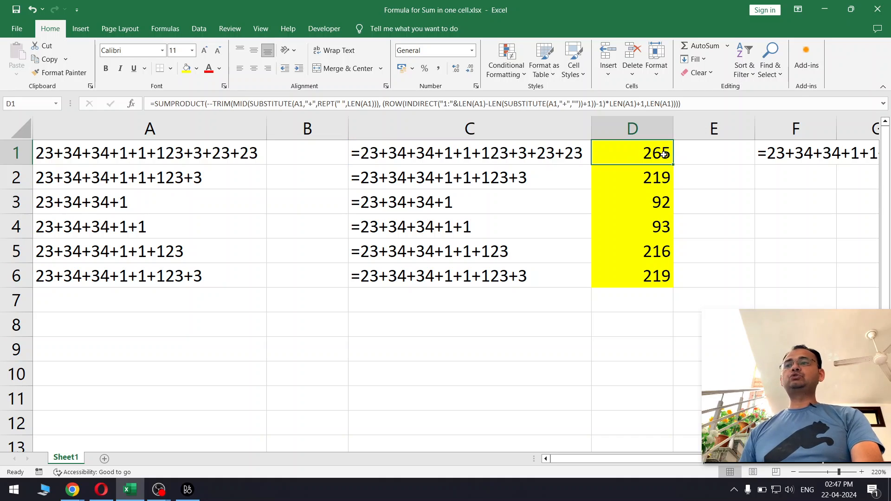
double_click(523, 152)
key("Return")
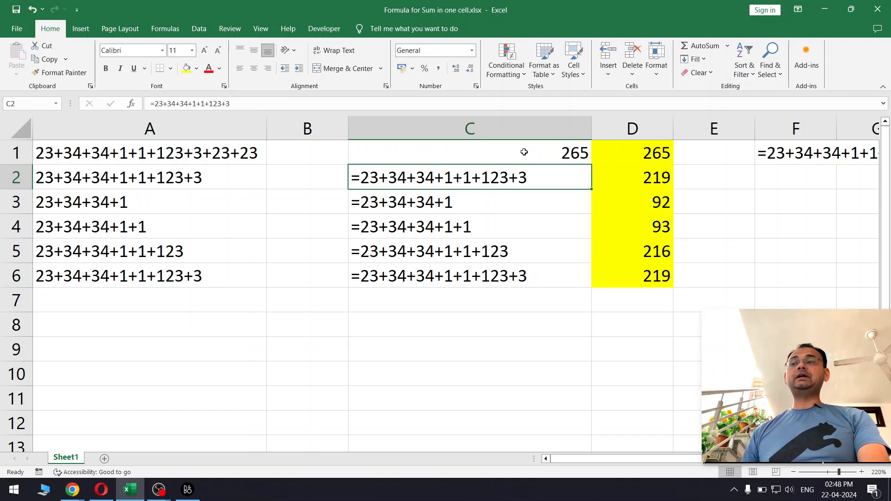
left_click_drag(531, 176, 529, 281)
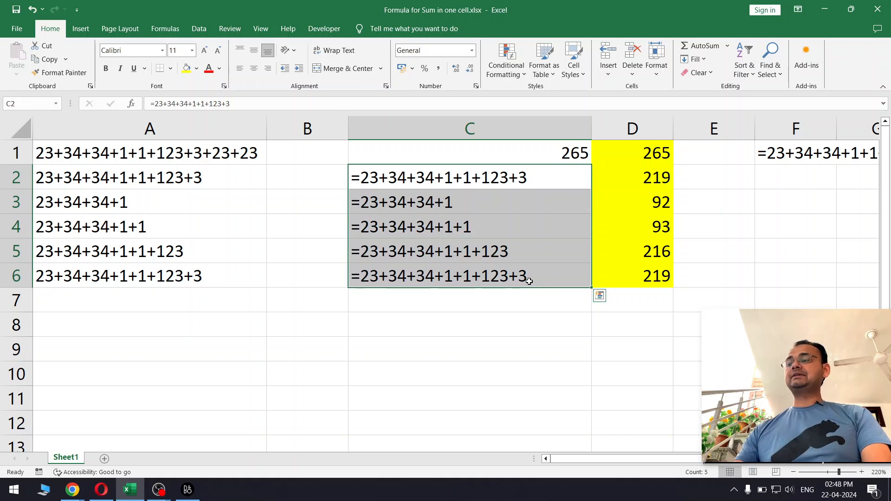
key("ctrl+z")
Step: Use Find and Replace on column C to replace every = with = and convert the text into working formulas
left_click(522, 125)
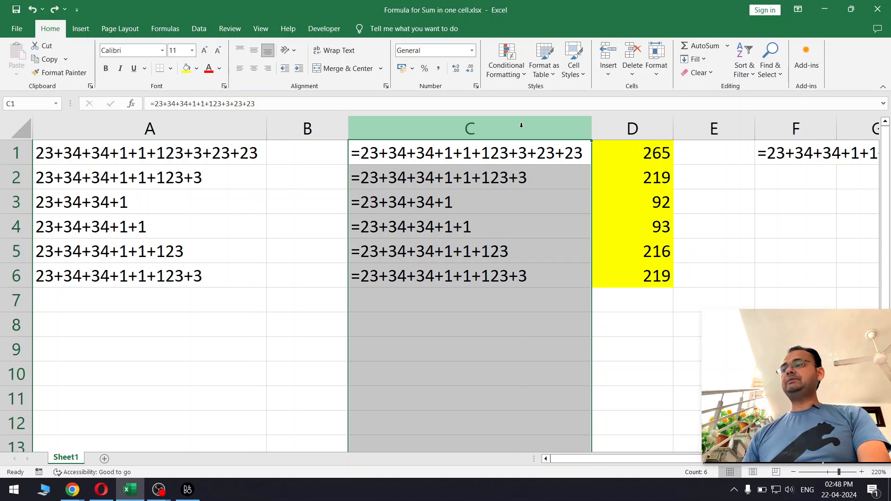
key("ctrl+h")
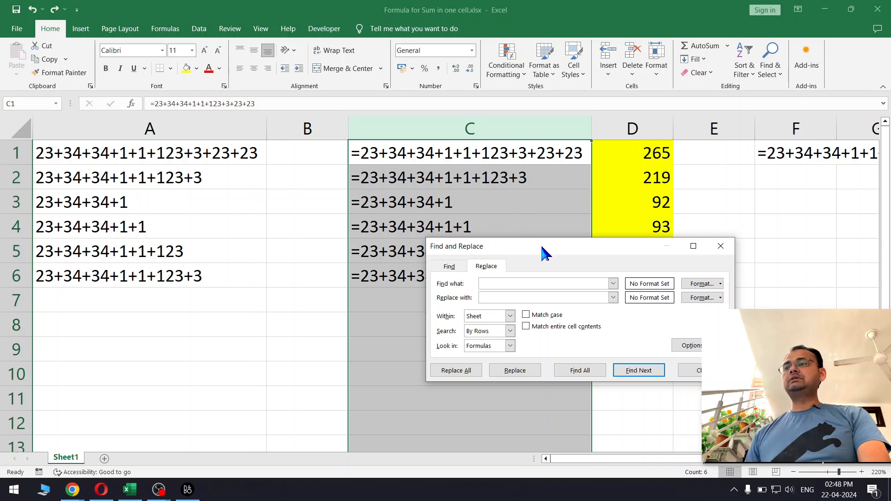
left_click_drag(541, 244, 578, 102)
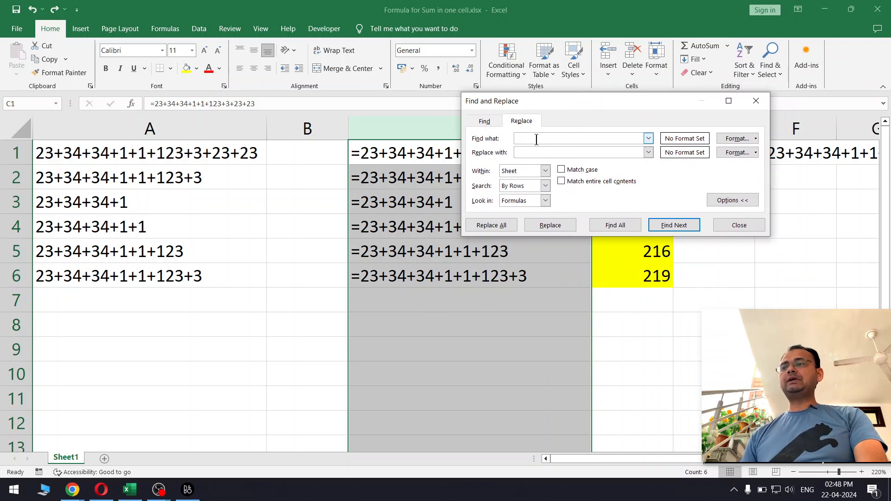
type("=")
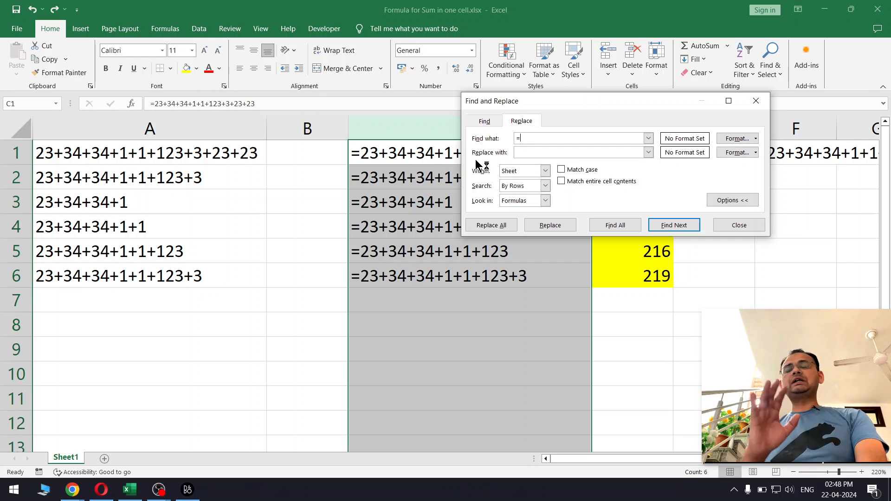
left_click(533, 153)
type("=")
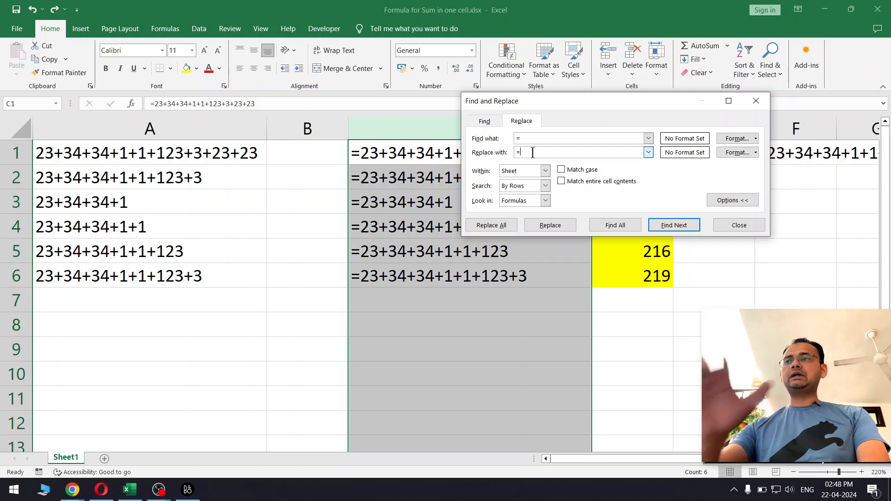
left_click(523, 139)
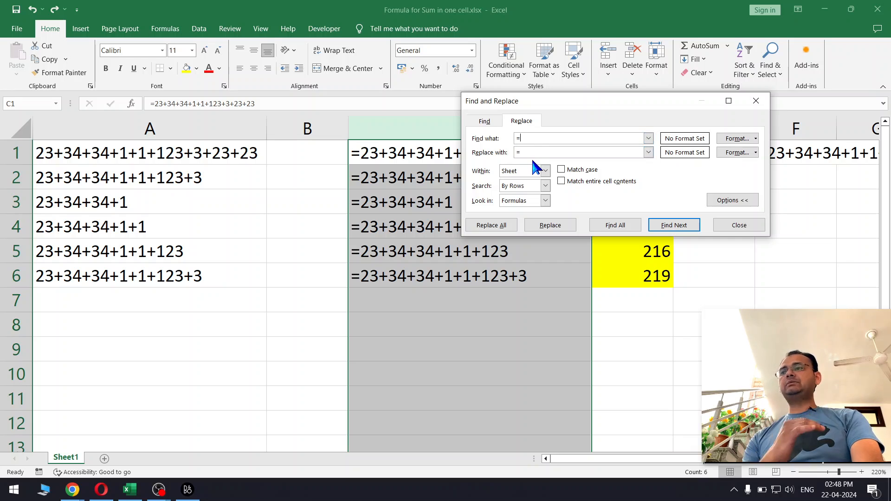
left_click(532, 154)
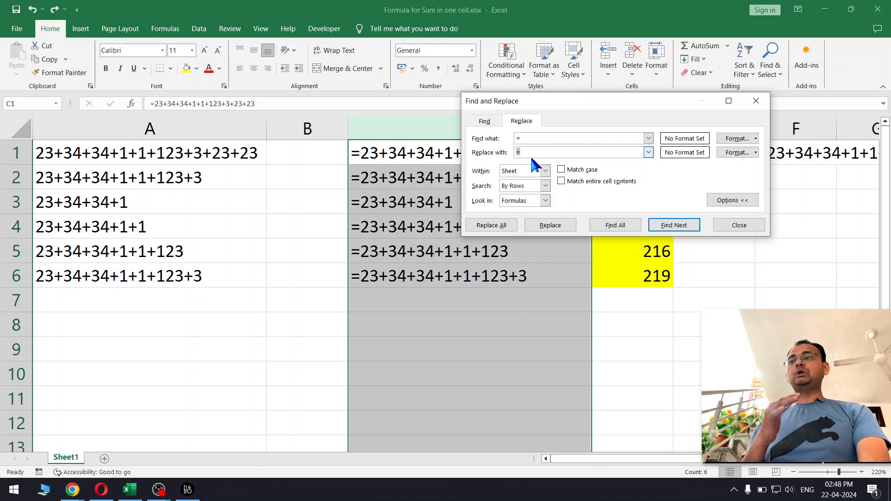
left_click(542, 151)
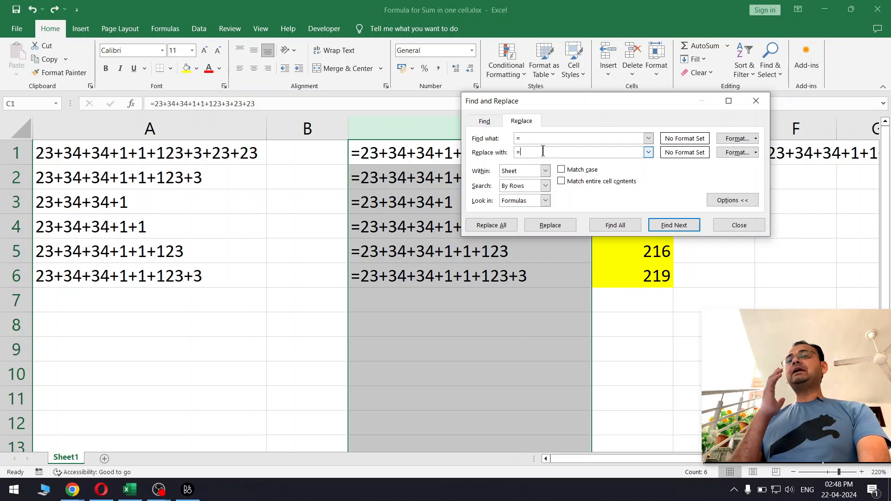
left_click_drag(557, 104, 671, 101)
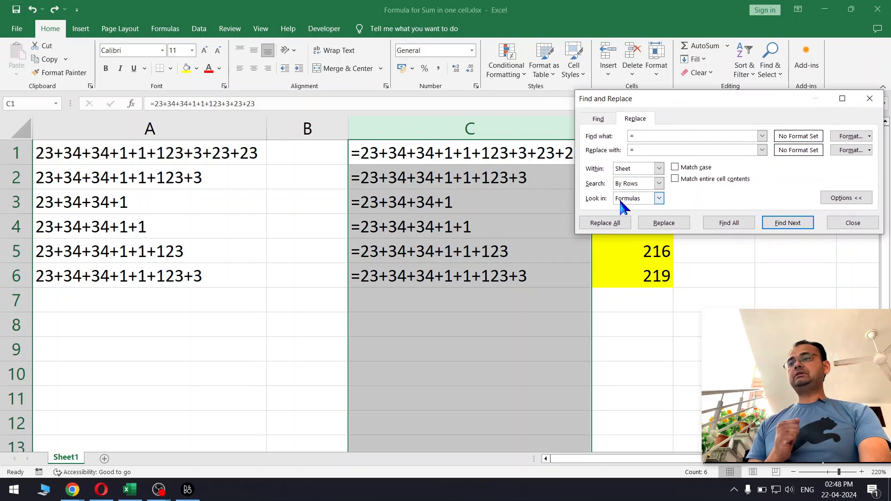
left_click(600, 225)
left_click(460, 277)
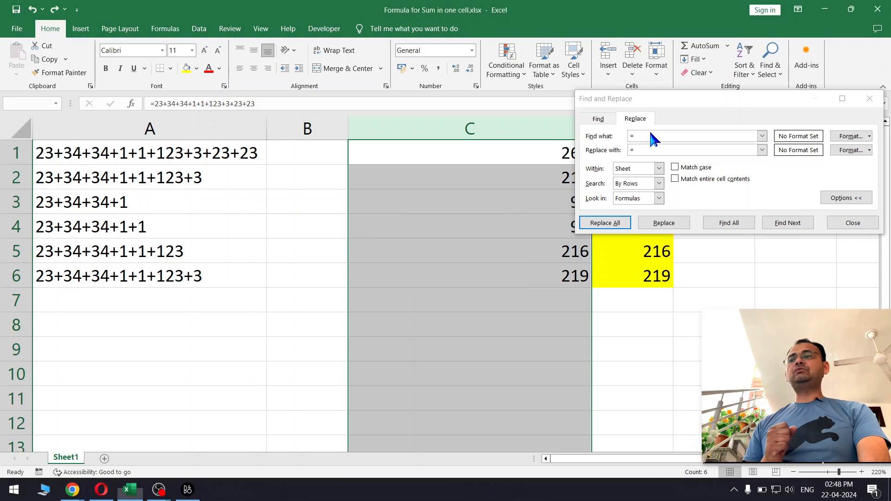
left_click_drag(652, 99, 408, 93)
left_click(591, 207)
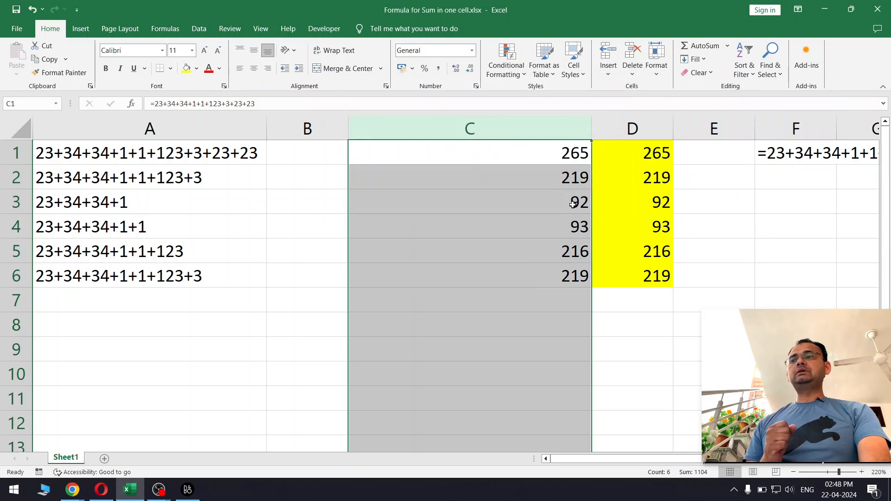
Step: Inspect C1's formula and the converted results in C1:C6
double_click(554, 149)
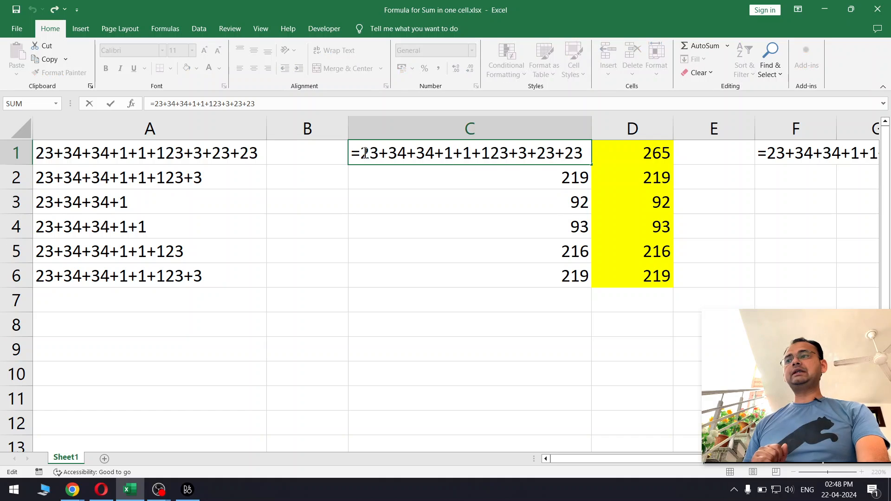
left_click_drag(365, 153, 621, 153)
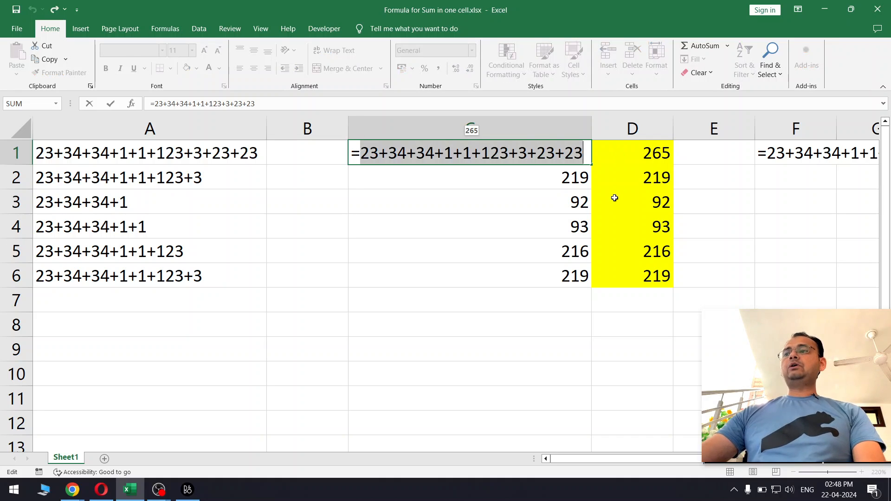
key("Escape")
left_click_drag(564, 154, 575, 276)
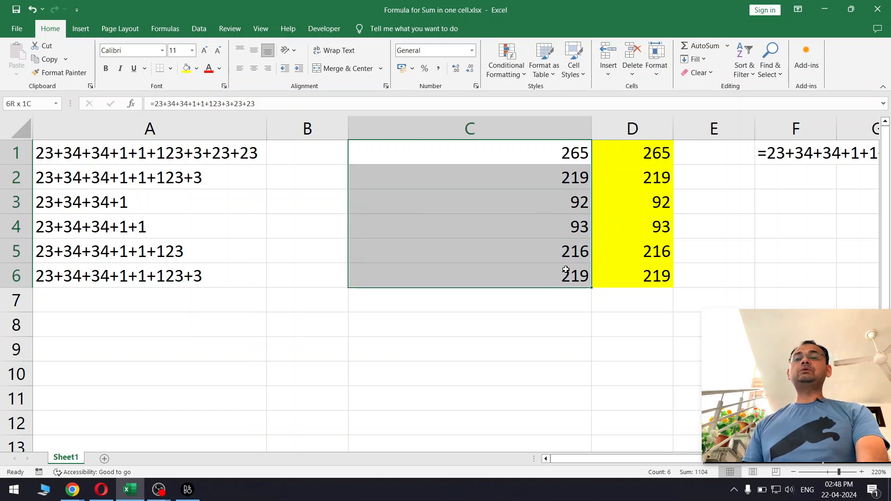
left_click(566, 201)
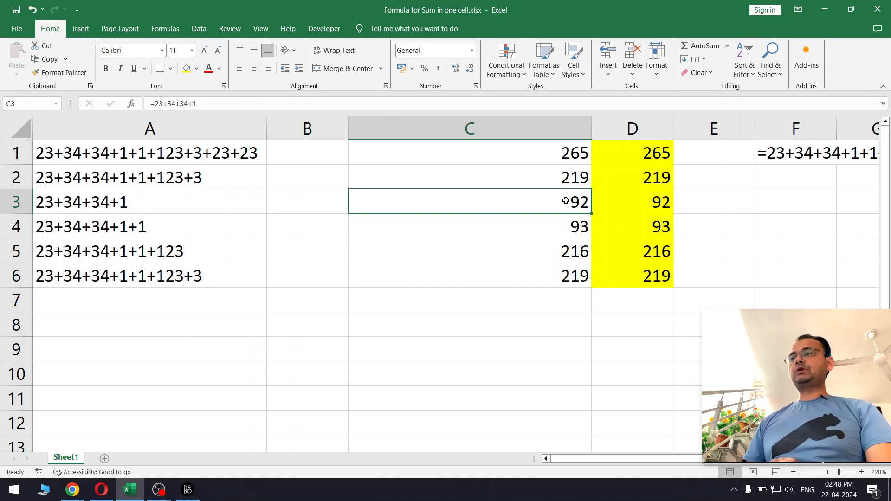
Step: Append +343543 to the expression text in cell A4
double_click(210, 230)
type("+")
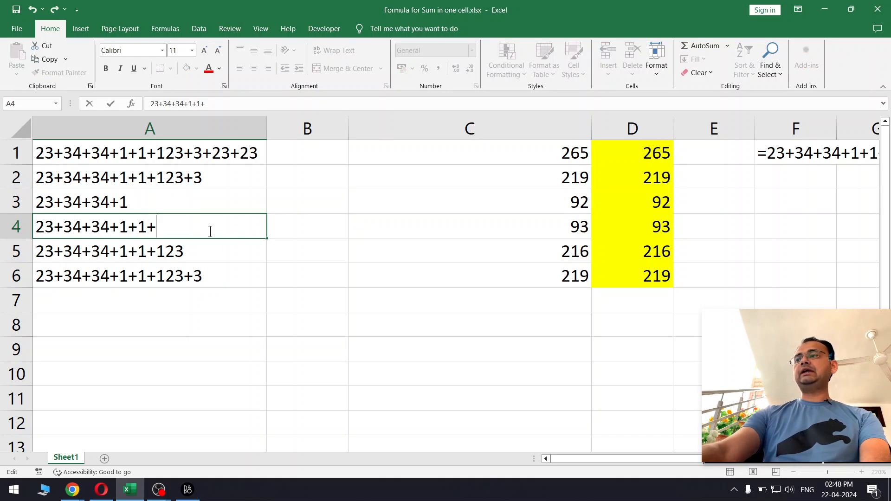
type("343543")
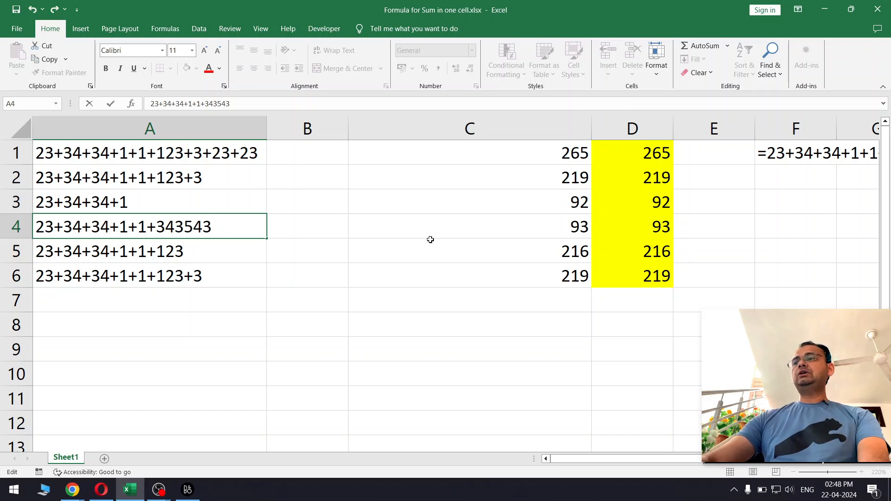
key("Return")
left_click(553, 230)
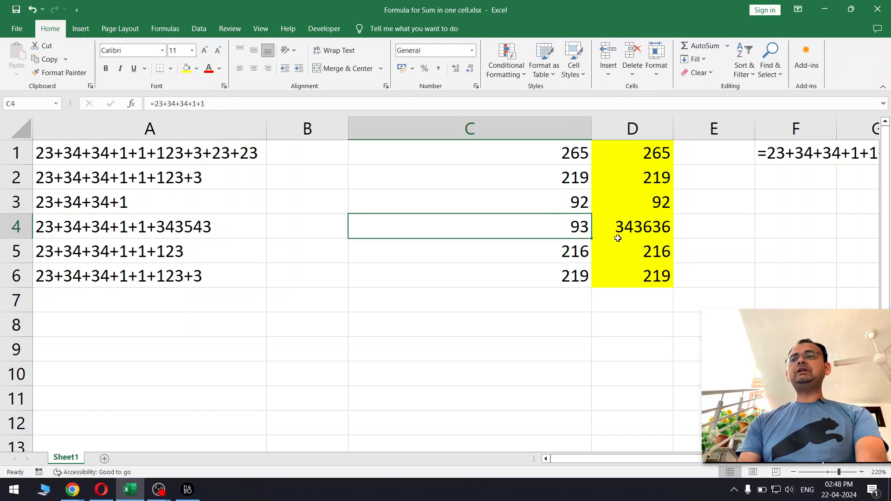
Step: Compare the SUMPRODUCT formula in D4 with the fixed formula in C4 against the edited A4
left_click(640, 227)
double_click(640, 227)
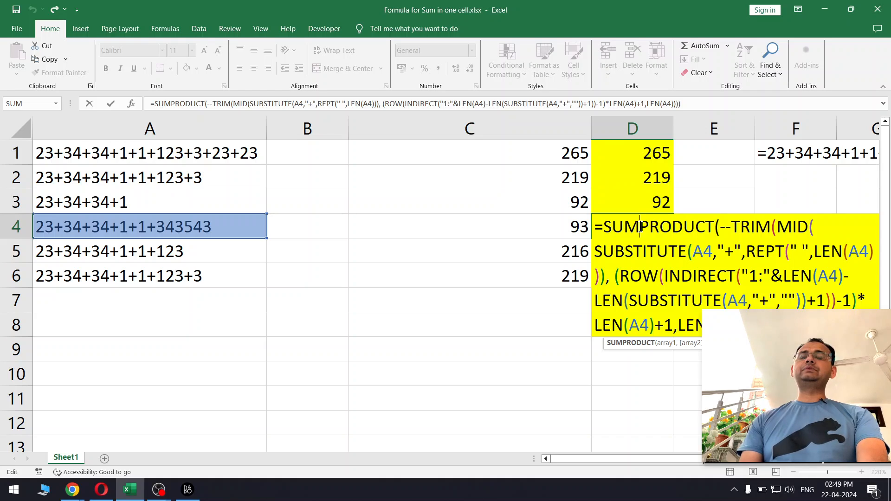
key("Escape")
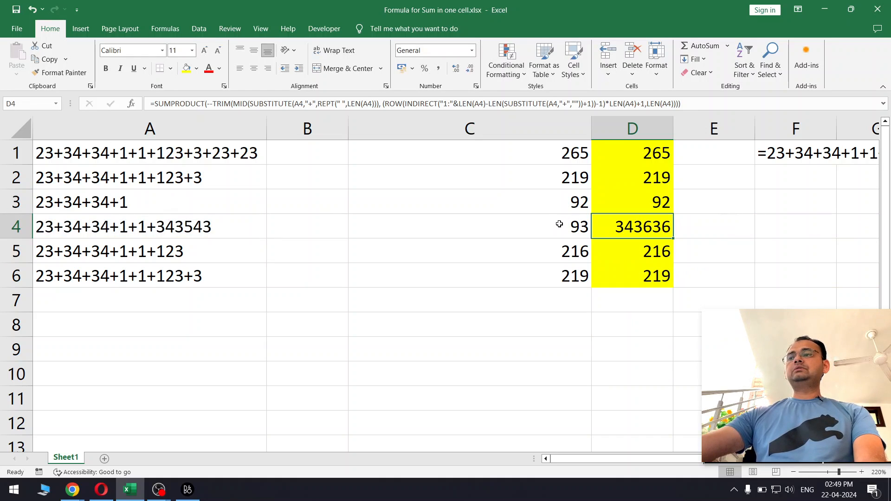
double_click(561, 226)
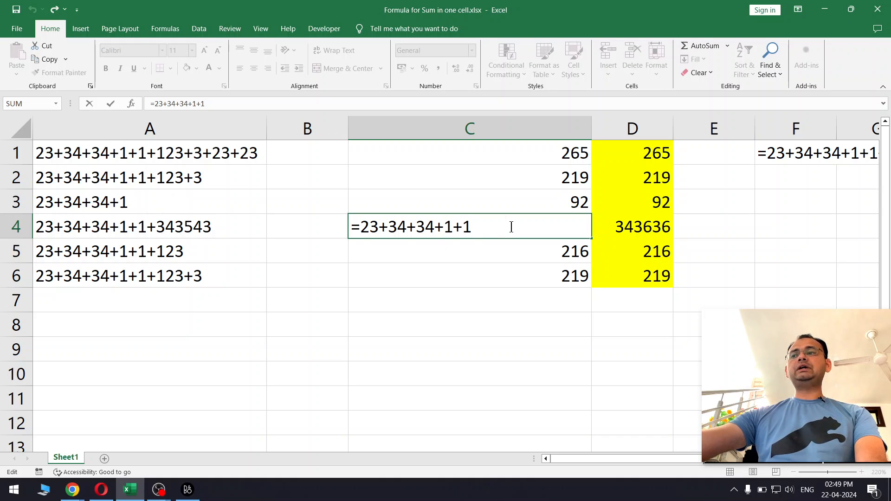
key("Escape")
double_click(653, 227)
left_click_drag(596, 227, 779, 279)
key("Escape")
left_click(249, 231)
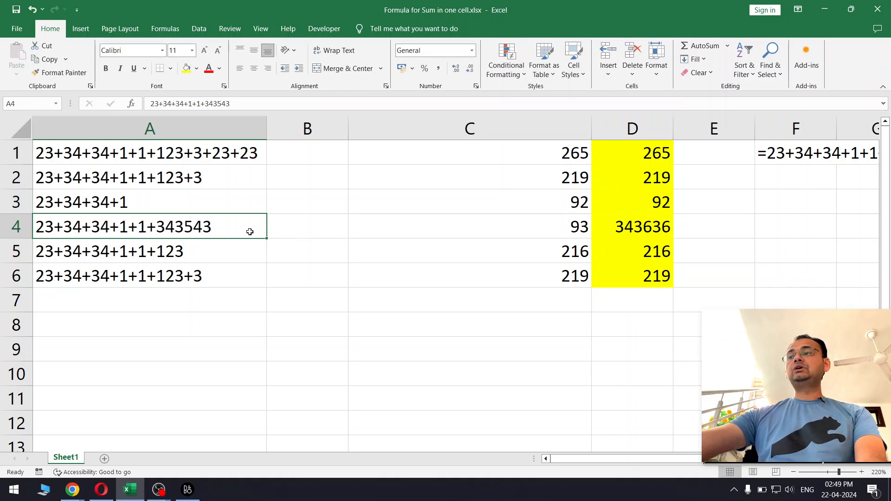
left_click(576, 221)
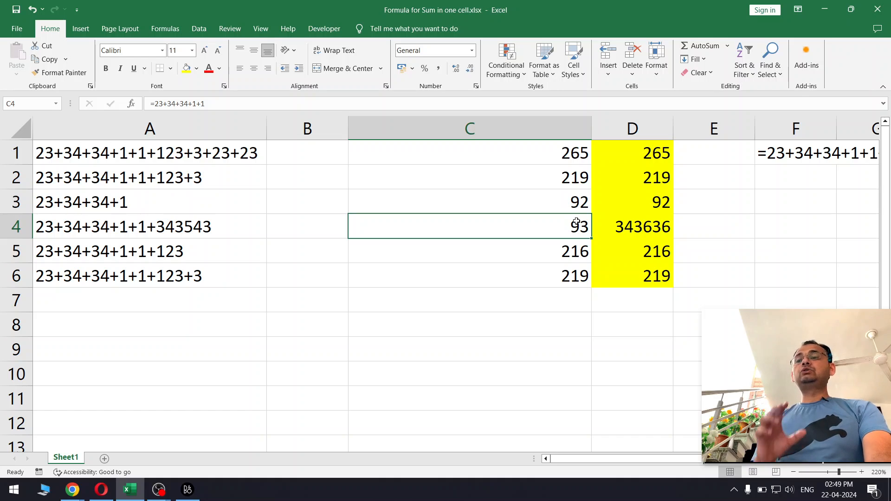
left_click(555, 264)
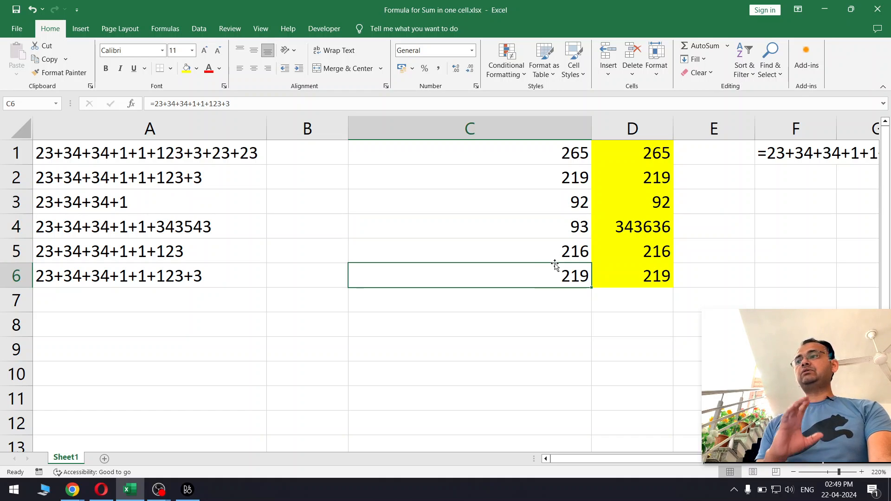
Step: Inspect the formulas in D1 and C1, then review C4 again
double_click(637, 155)
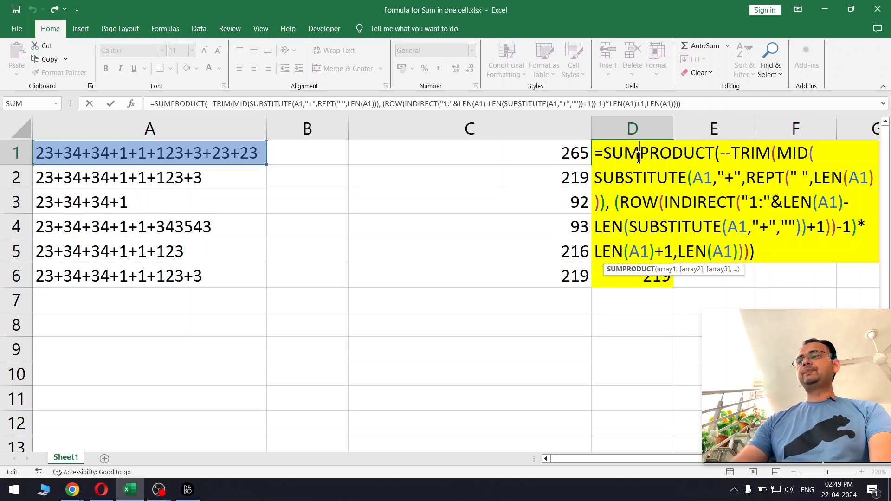
key("Escape")
double_click(549, 156)
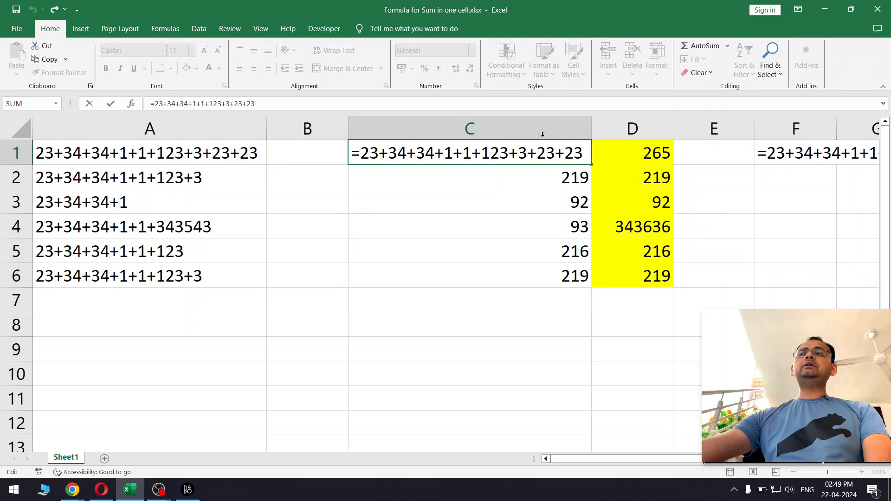
key("Escape")
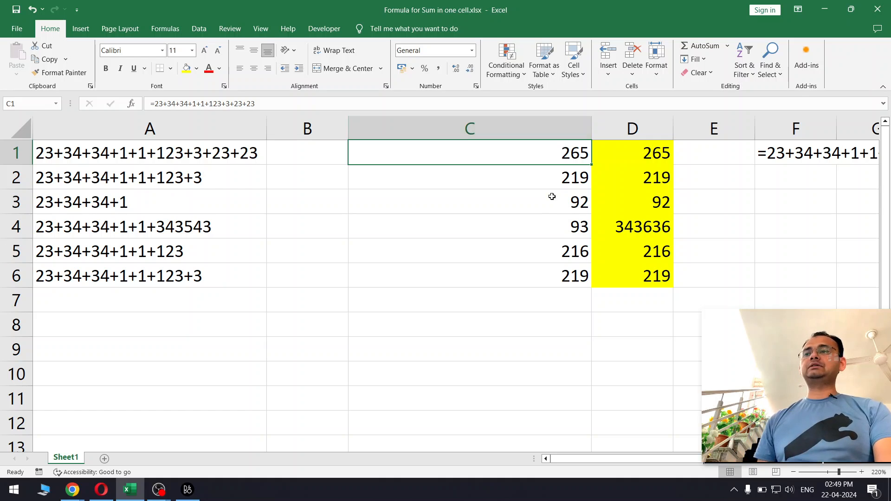
left_click(547, 217)
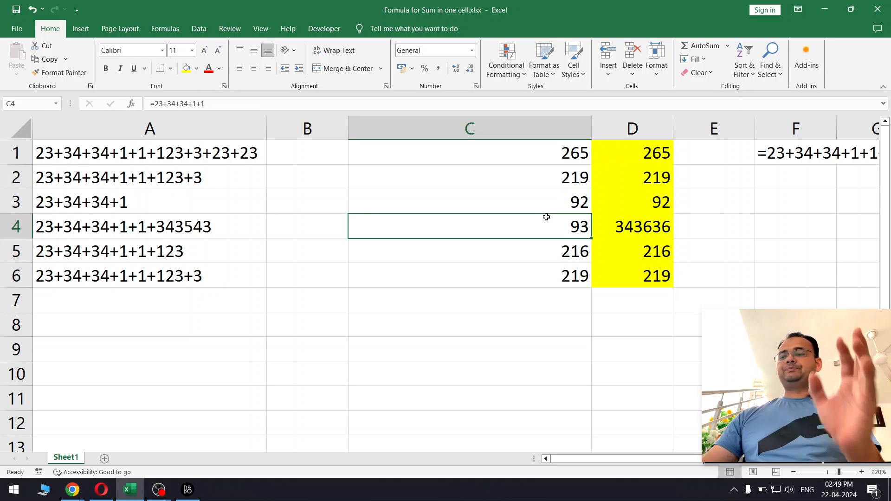